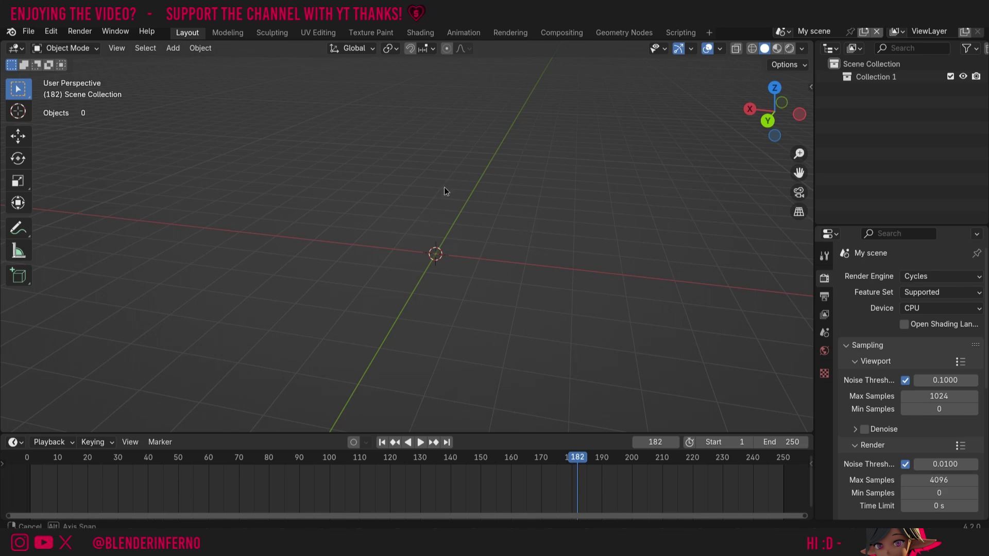
Orbit the empty scene to a new angle, then pan the view right and slightly left.
middle_click_drag(444, 187, 591, 204)
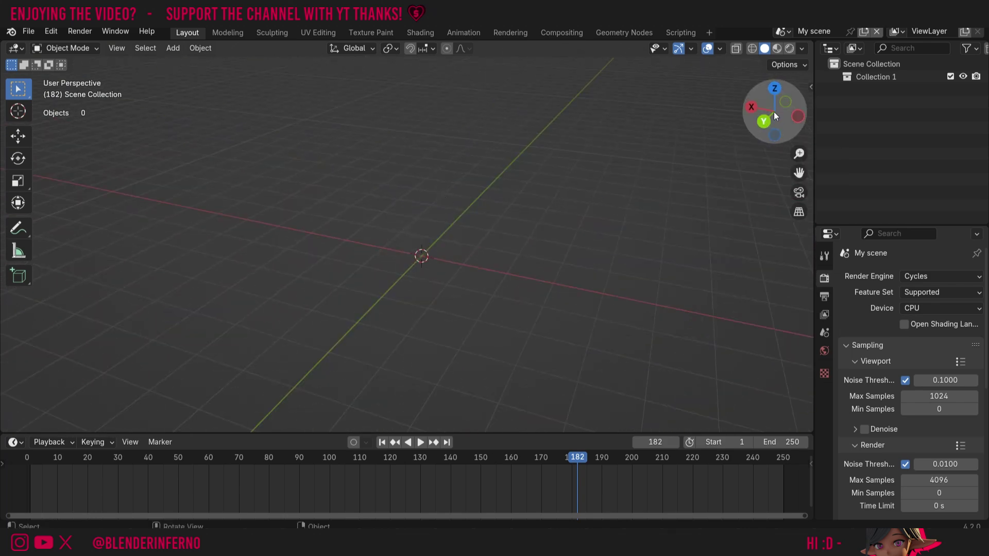
left_click_drag(761, 113, 560, 213)
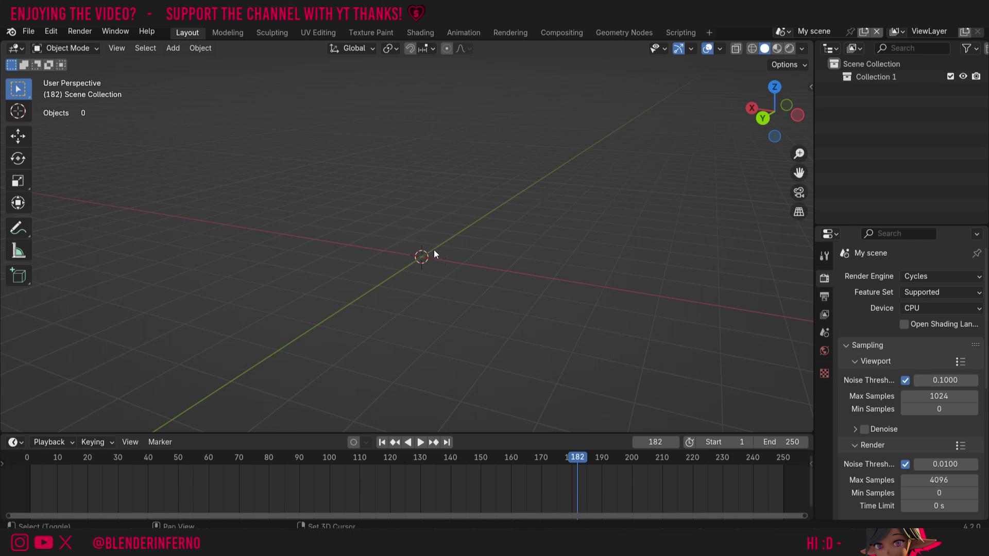
middle_click_drag(433, 246, 454, 226, "shift")
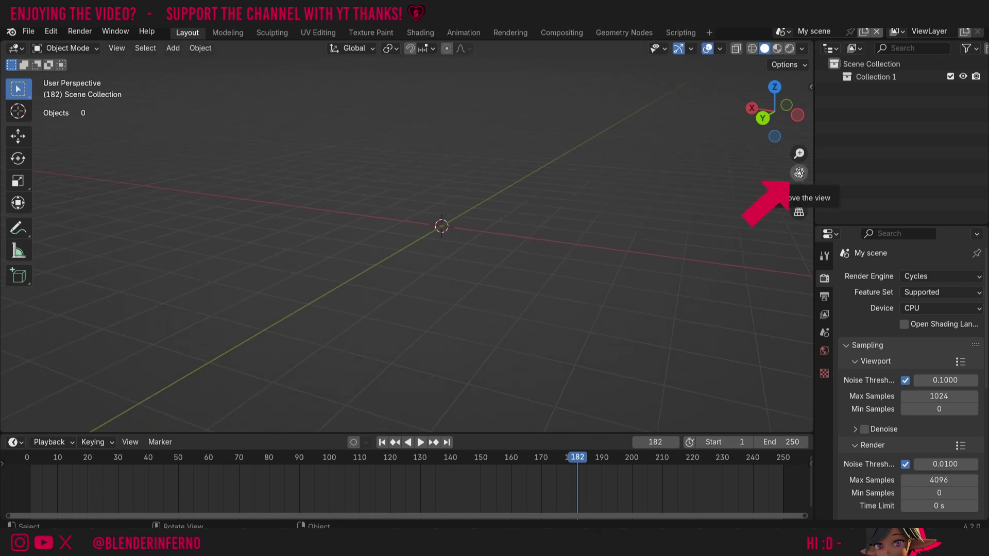
left_click_drag(799, 172, 614, 130)
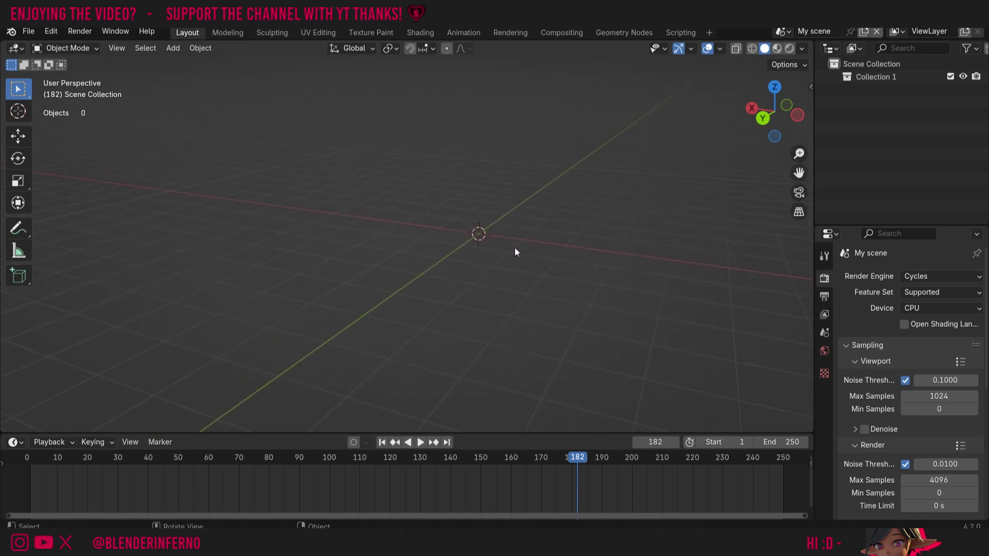
Zoom the view in and back out, then zoom in slightly with the magnifier.
scroll(523, 245, "up", 1)
scroll(468, 252, "up", 3)
scroll(463, 252, "up", 1)
scroll(464, 252, "down", 7)
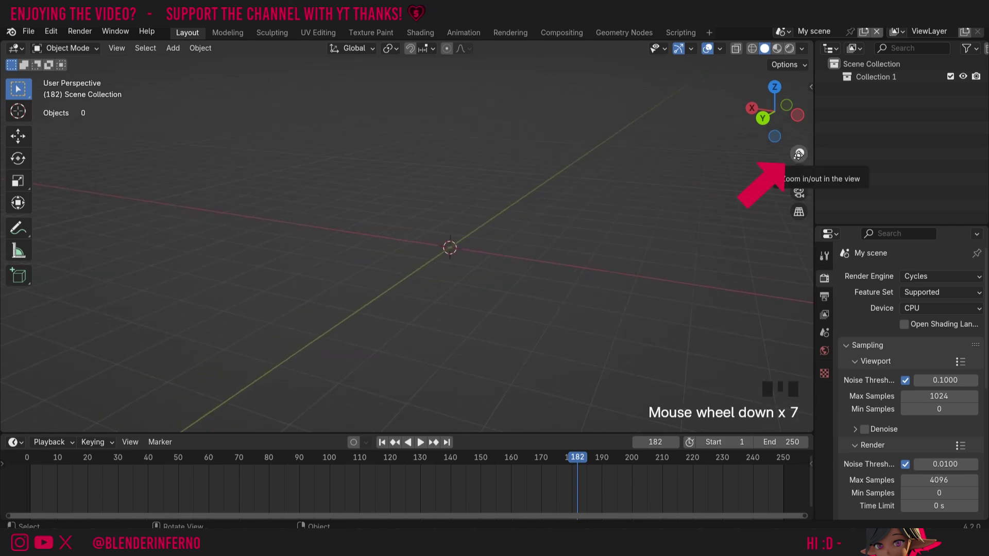
left_click_drag(799, 153, 800, 192)
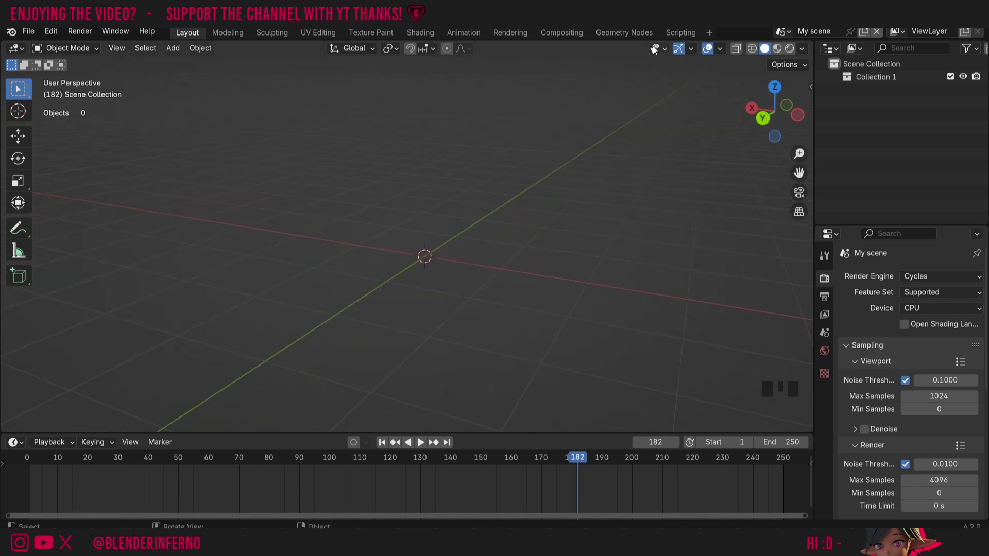
Hide and reshow the viewport gizmos, then try orthographic before returning to perspective.
left_click(680, 48)
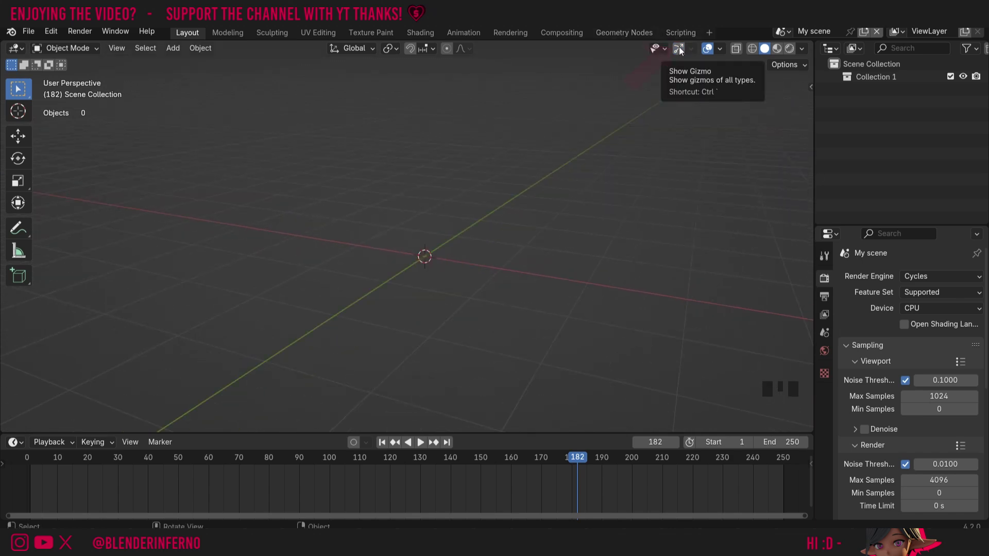
left_click(679, 49)
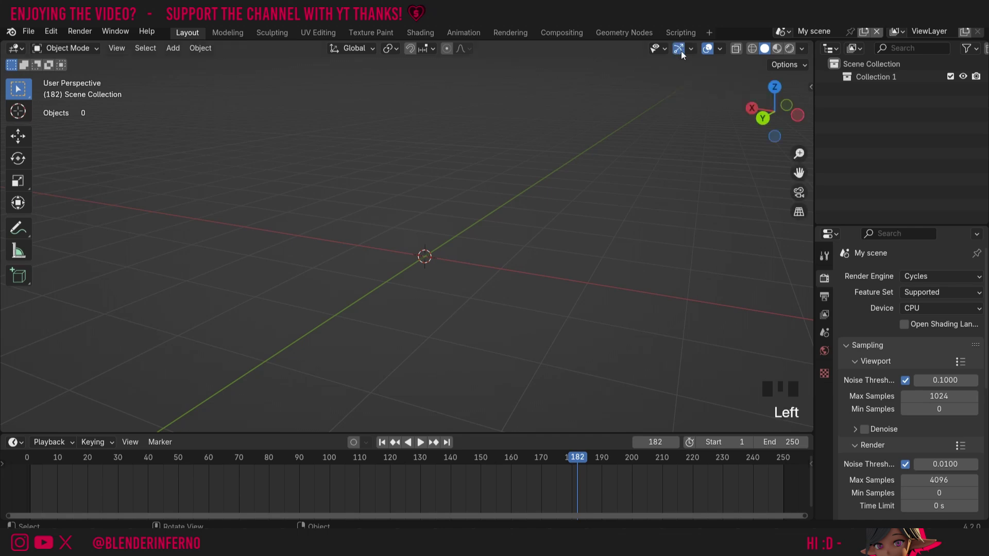
left_click(801, 214)
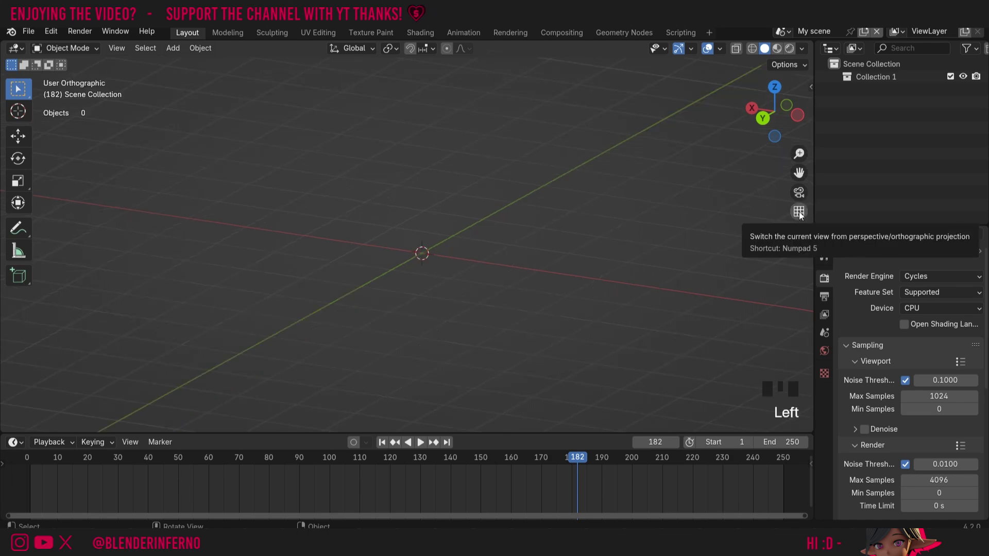
left_click(800, 215)
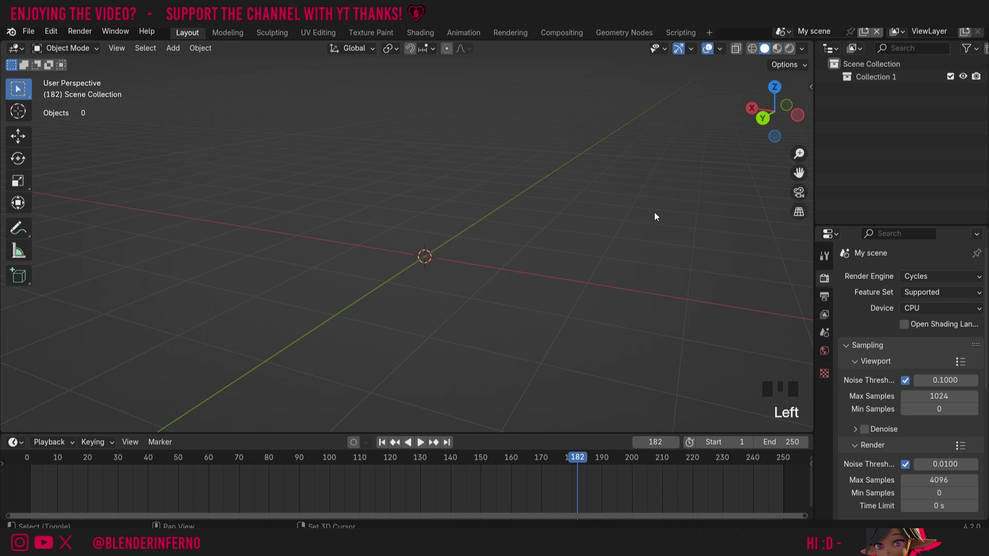
Add a Mesh > Cube at the world origin with Shift+A and zoom out.
key("shift+a")
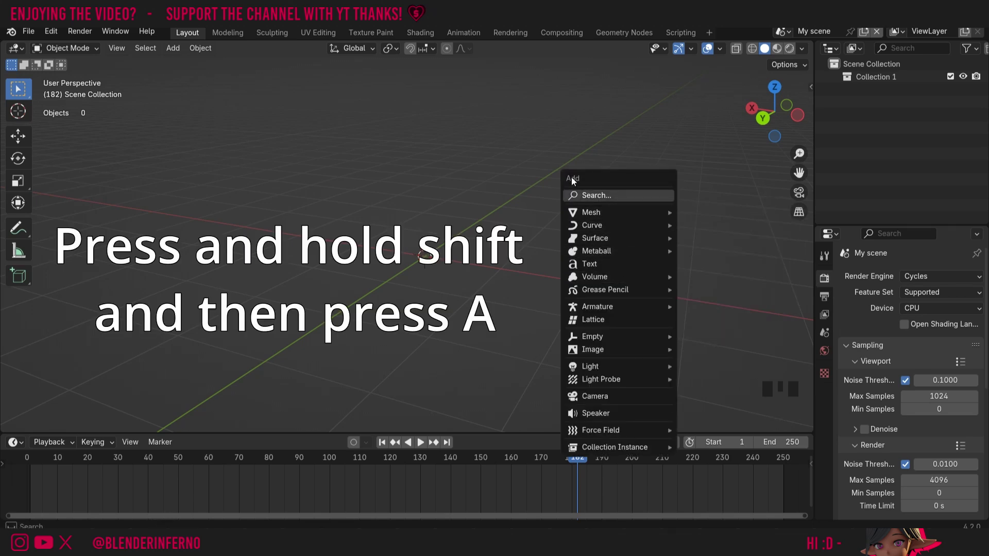
mouse_move(602, 214)
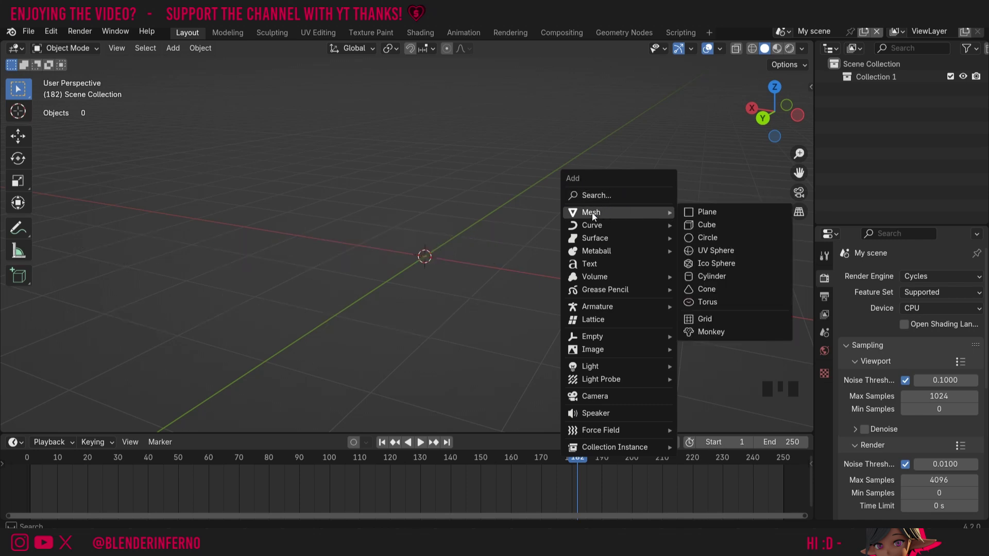
left_click(721, 224)
scroll(589, 212, "down", 2)
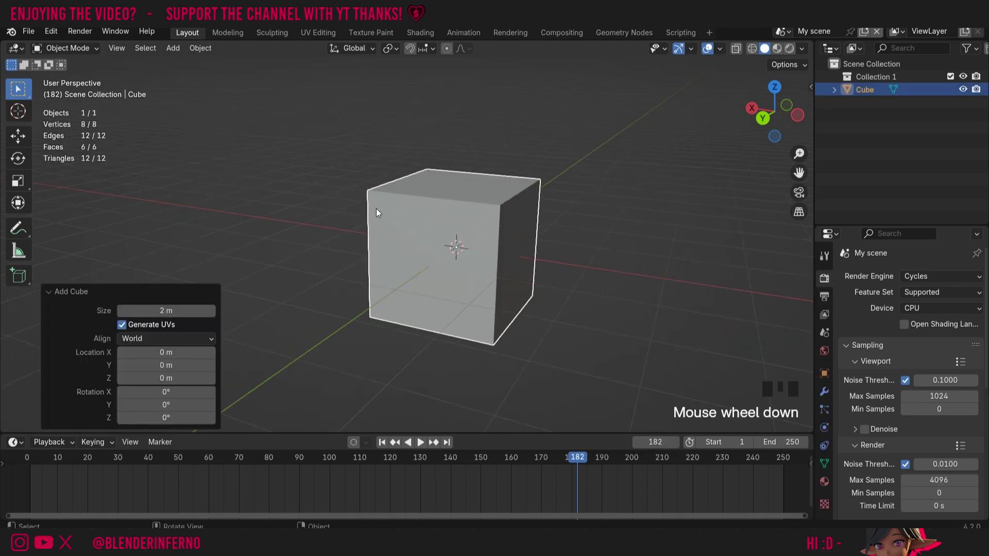
Orbit around the cube, toggling orthographic and back, then collapse the Add Cube panel.
middle_click_drag(689, 172, 799, 206)
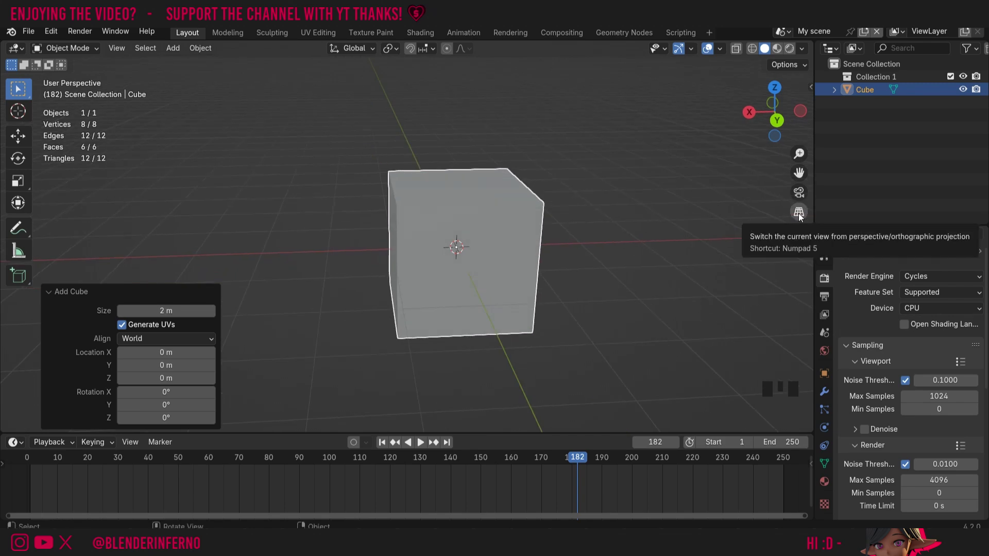
left_click(800, 213)
left_click(776, 135)
left_click_drag(776, 135, 796, 138)
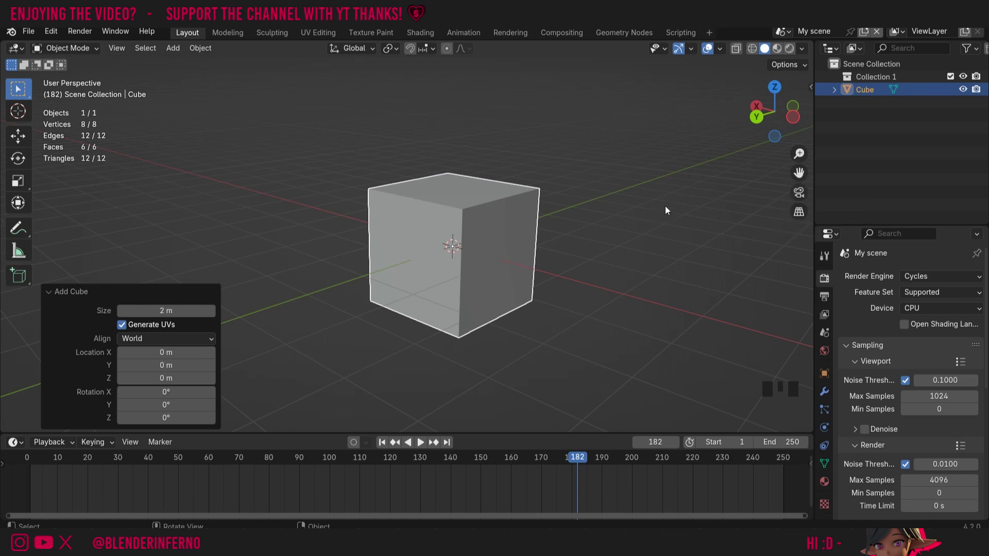
left_click(801, 195)
left_click(71, 289)
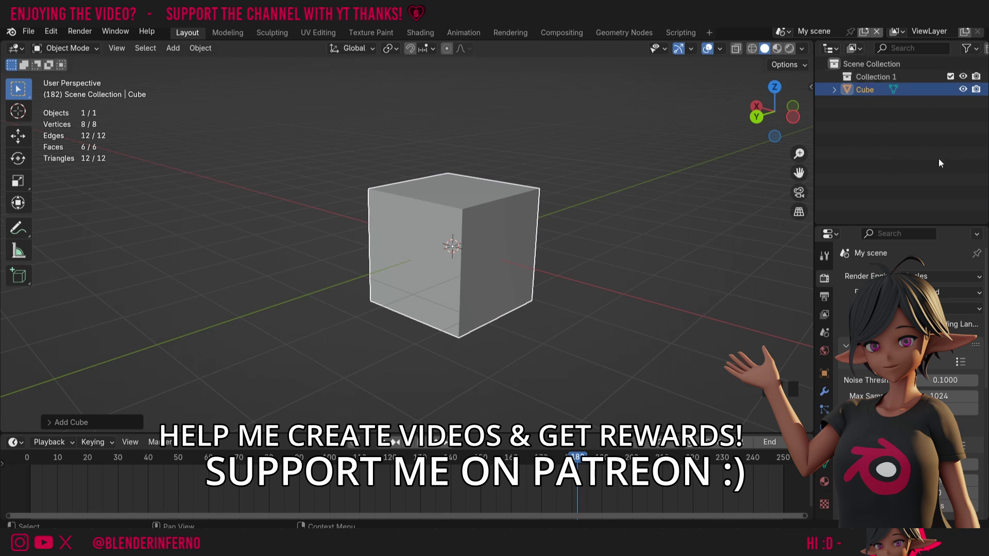
left_click(835, 90)
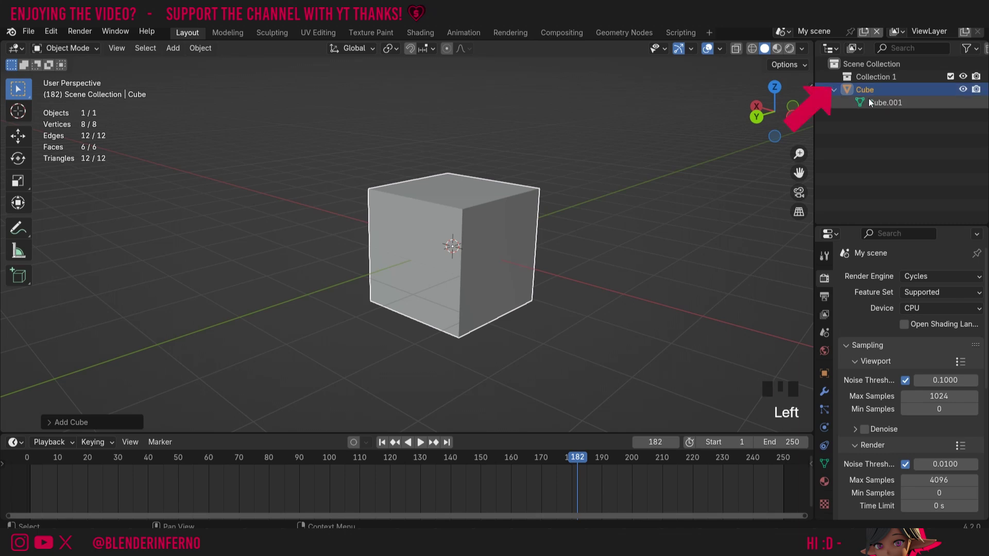
left_click(835, 90)
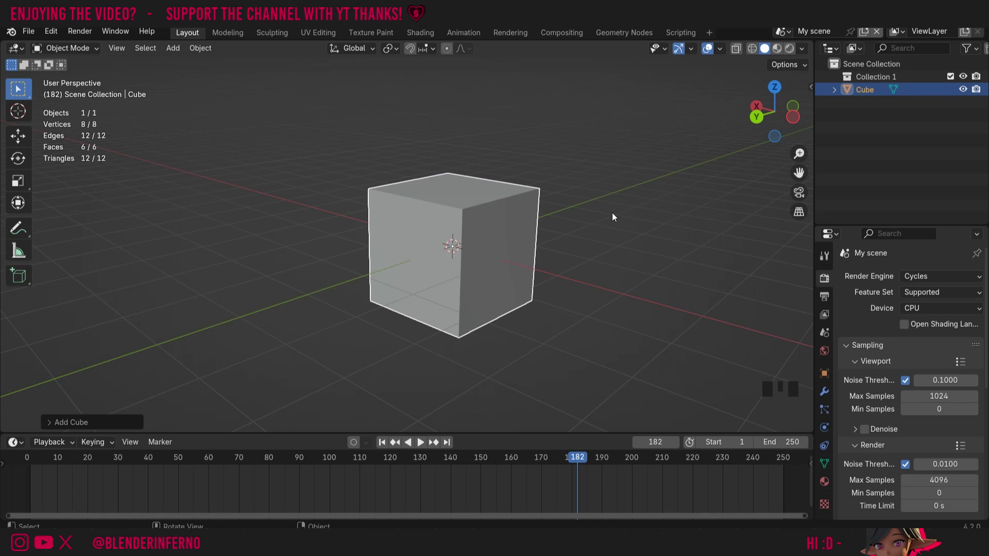
Add a Camera object beside the cube via Shift+A, zooming out and back in.
key("shift+a")
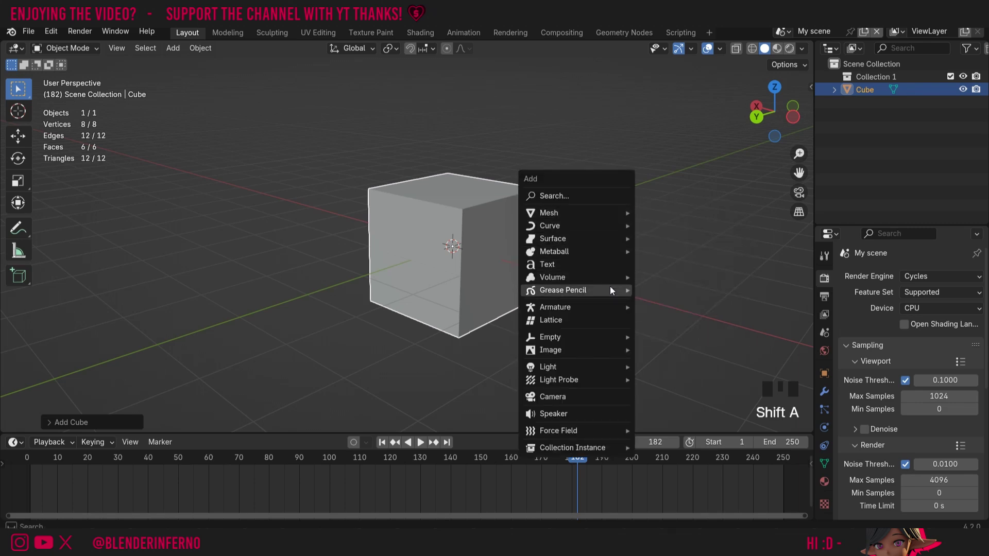
left_click(603, 395)
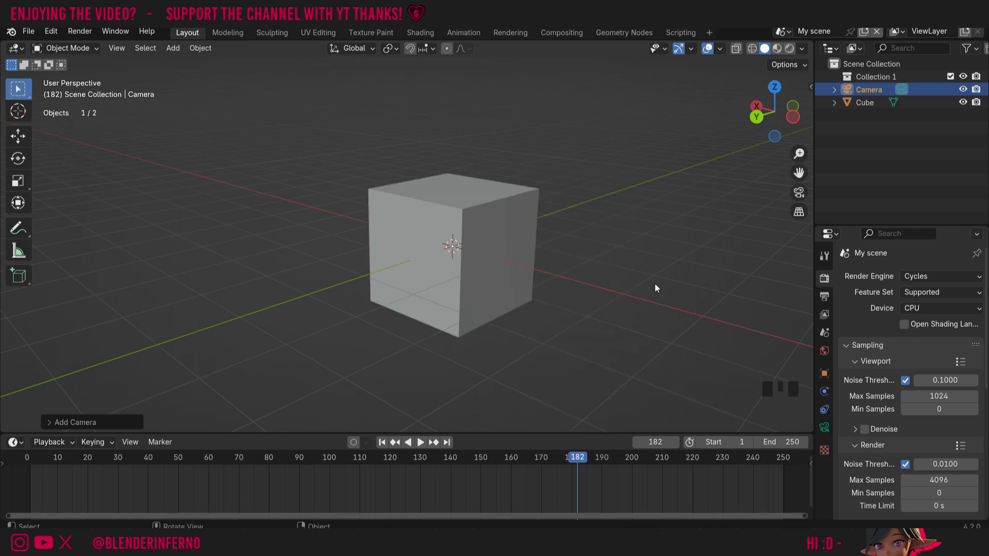
scroll(566, 208, "down", 4)
scroll(565, 208, "up", 4)
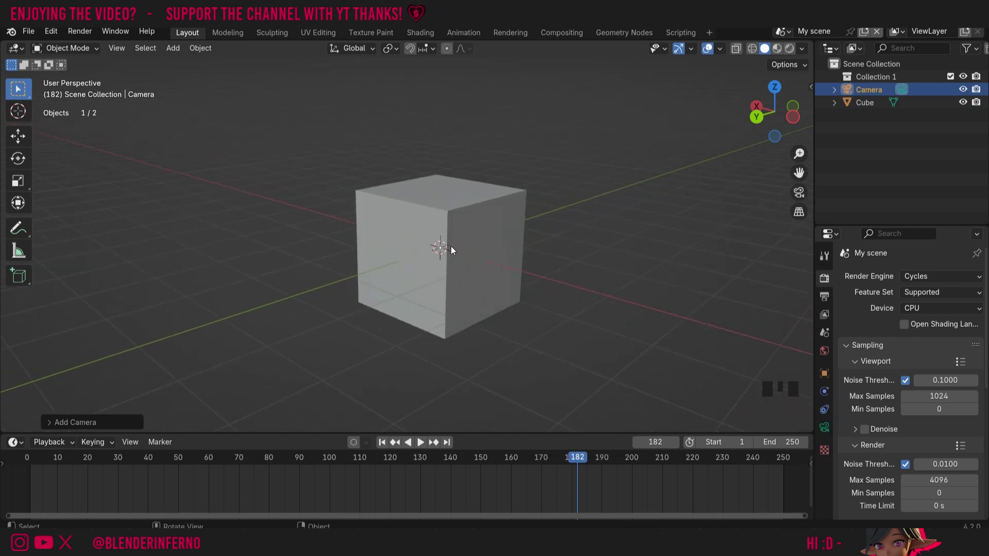
Move the camera along the X axis away from the cube and check it with a zoom.
key("g")
key("x")
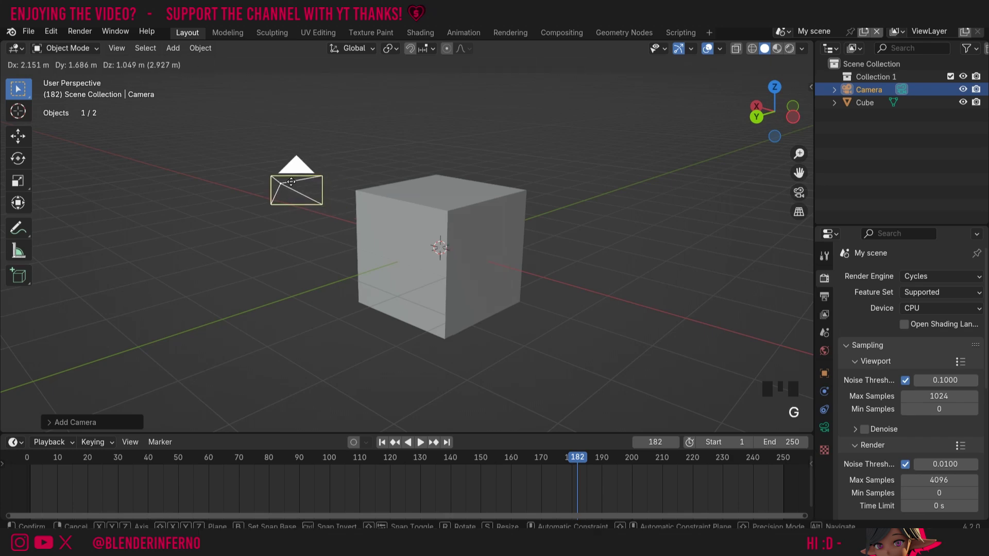
left_click(401, 281)
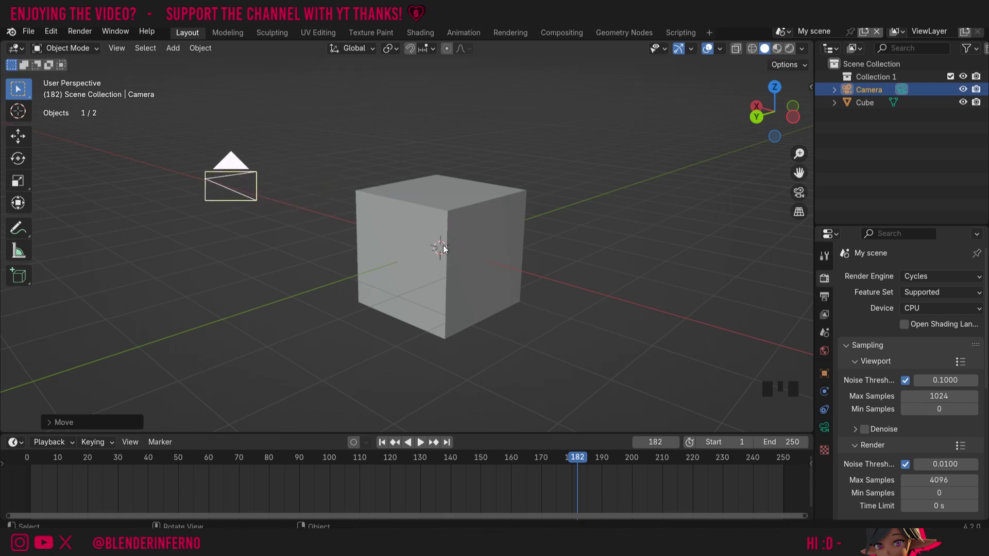
scroll(444, 251, "up", 4)
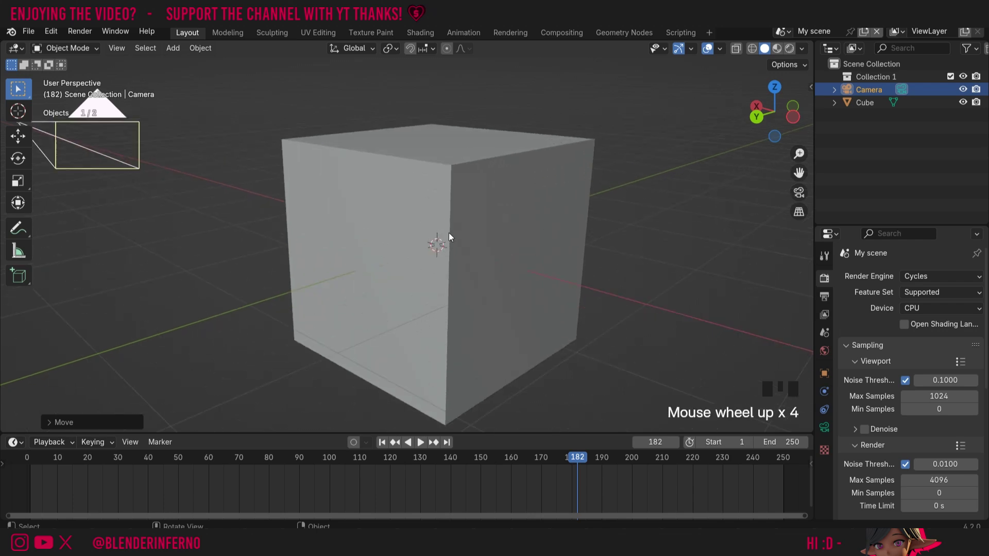
scroll(687, 181, "down", 4)
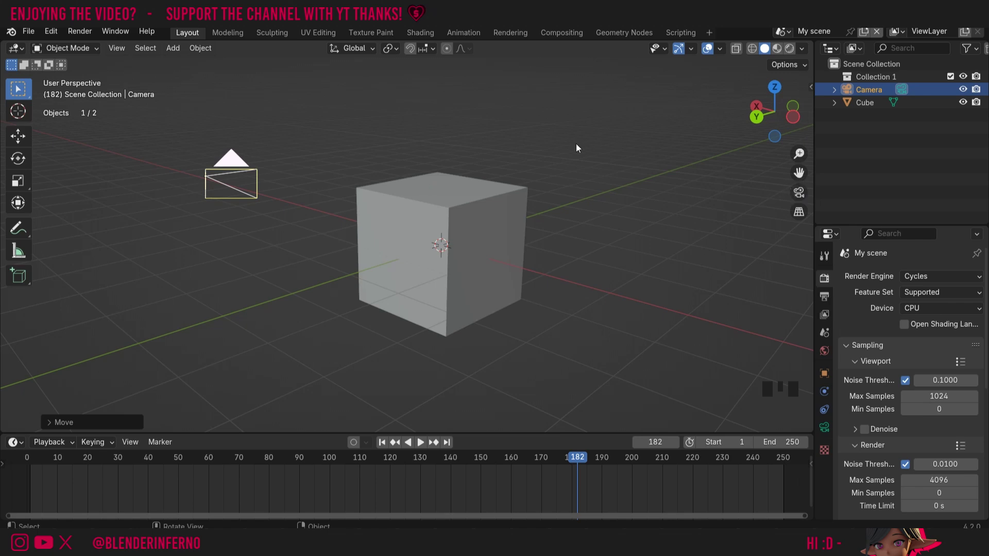
Look through the camera, then return to User Perspective with Numpad 0.
left_click(798, 193)
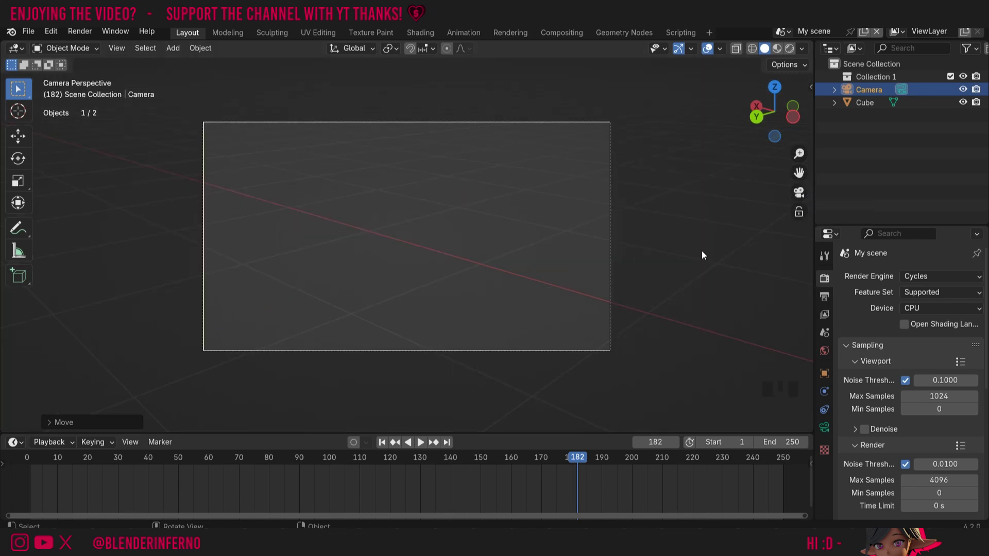
key("KP_0")
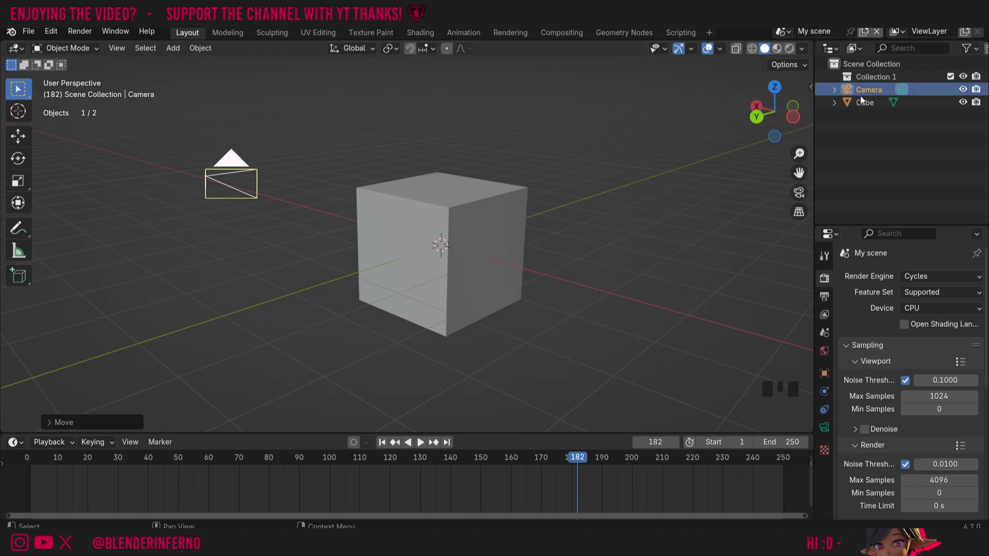